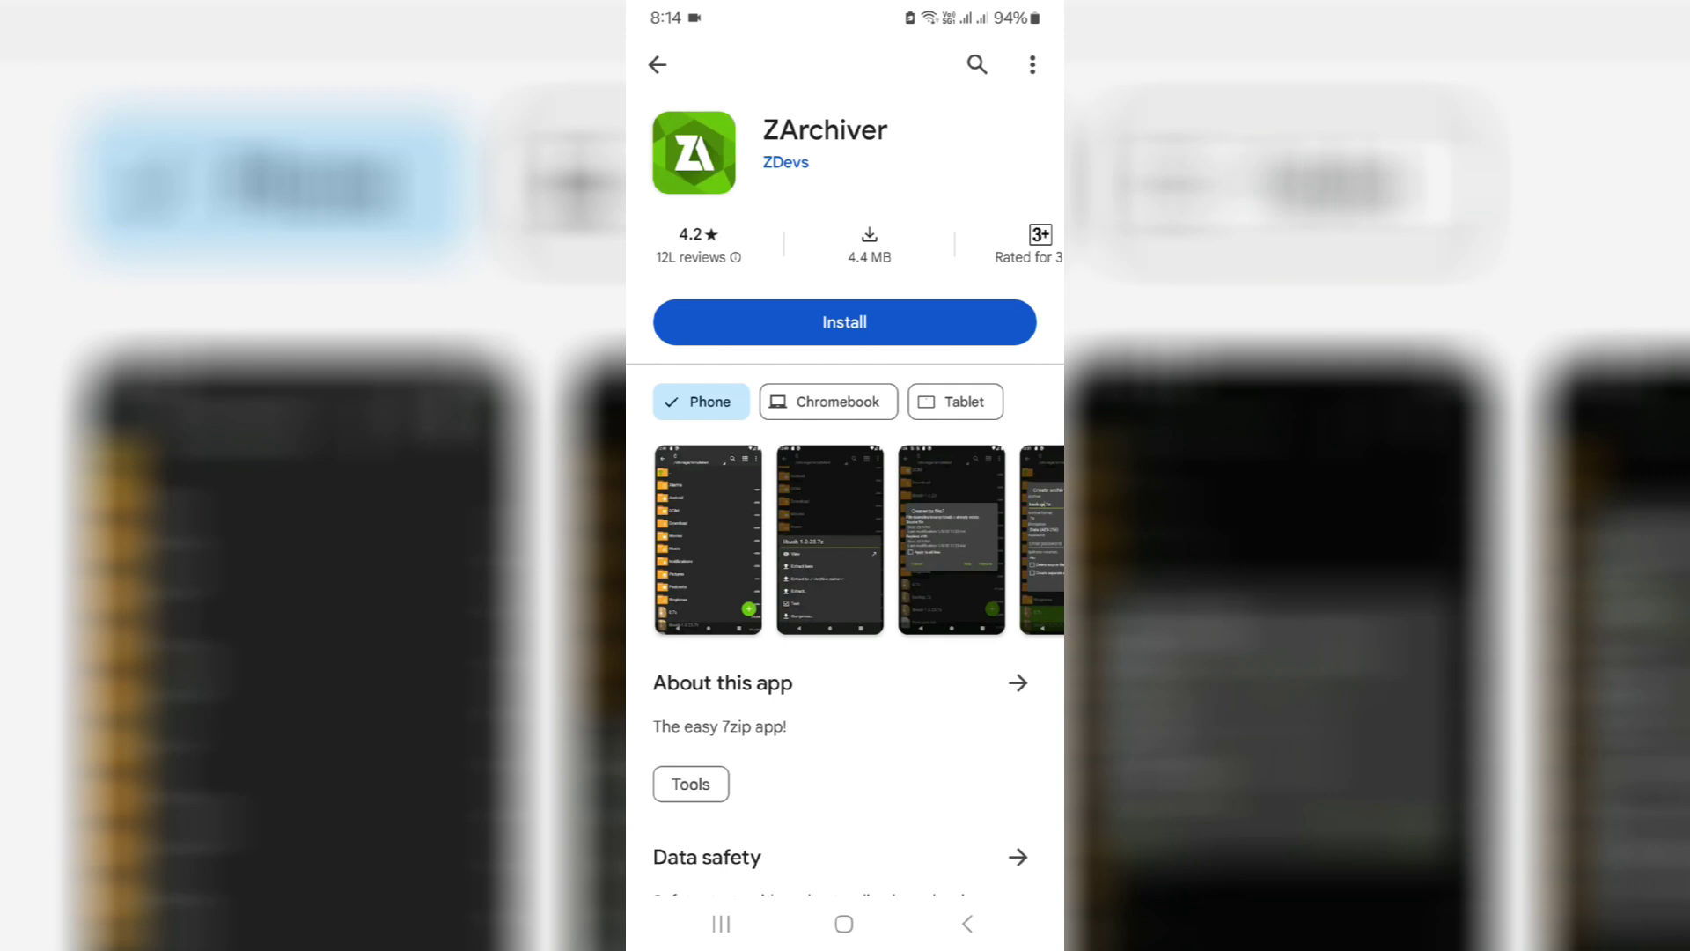
- Install ZArchiver from its Google Play listing
{"action": "left_click", "coordinate": [843, 321]}
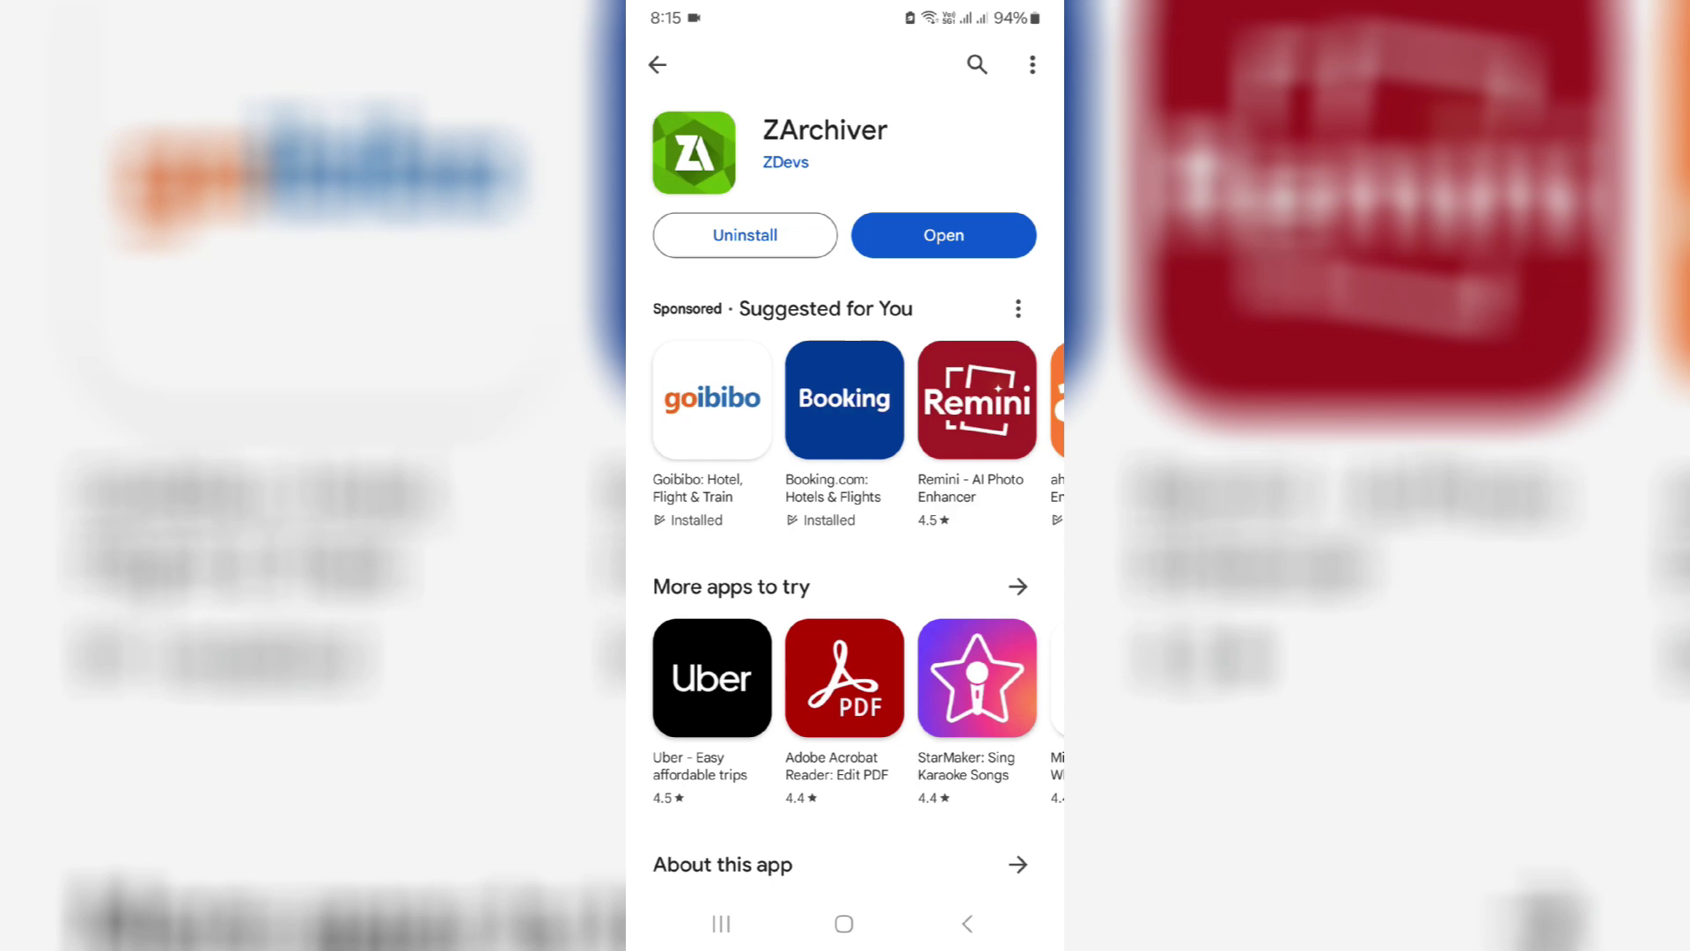
- Open ZArchiver, allow it to manage all files, and return to the app
{"action": "left_click", "coordinate": [942, 234]}
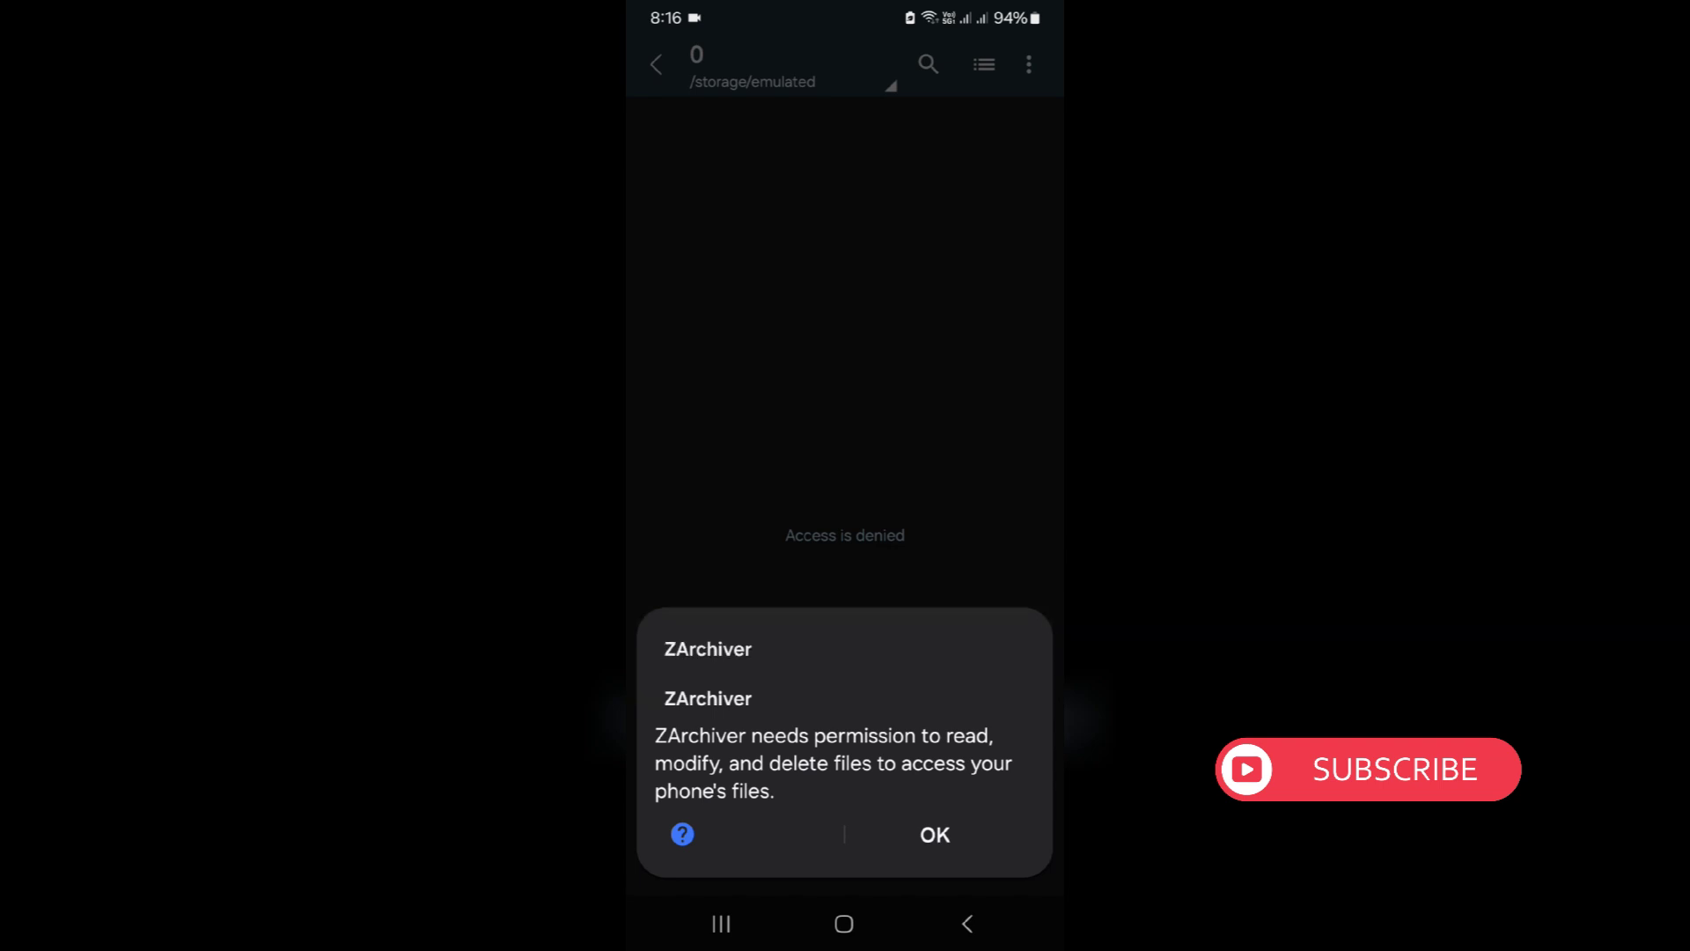
{"action": "left_click", "coordinate": [935, 834]}
{"action": "left_click", "coordinate": [1017, 235]}
{"action": "left_click", "coordinate": [966, 923]}
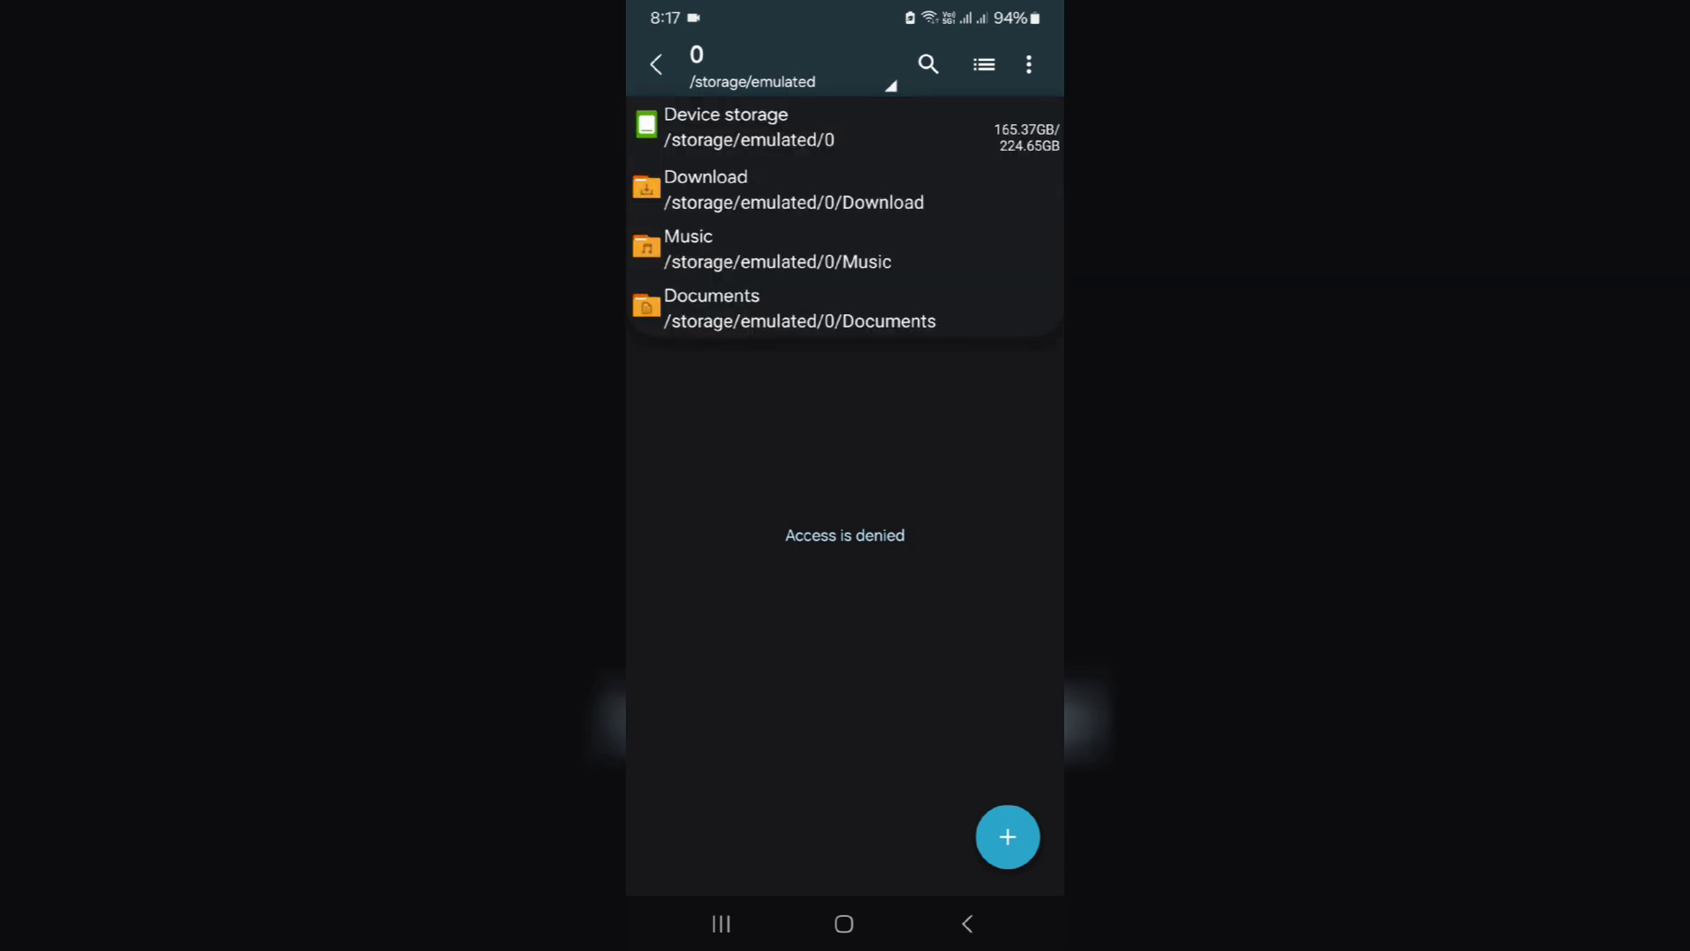
- Go to Device storage and open the Android folder
{"action": "left_click", "coordinate": [727, 125]}
{"action": "left_click", "coordinate": [719, 227]}
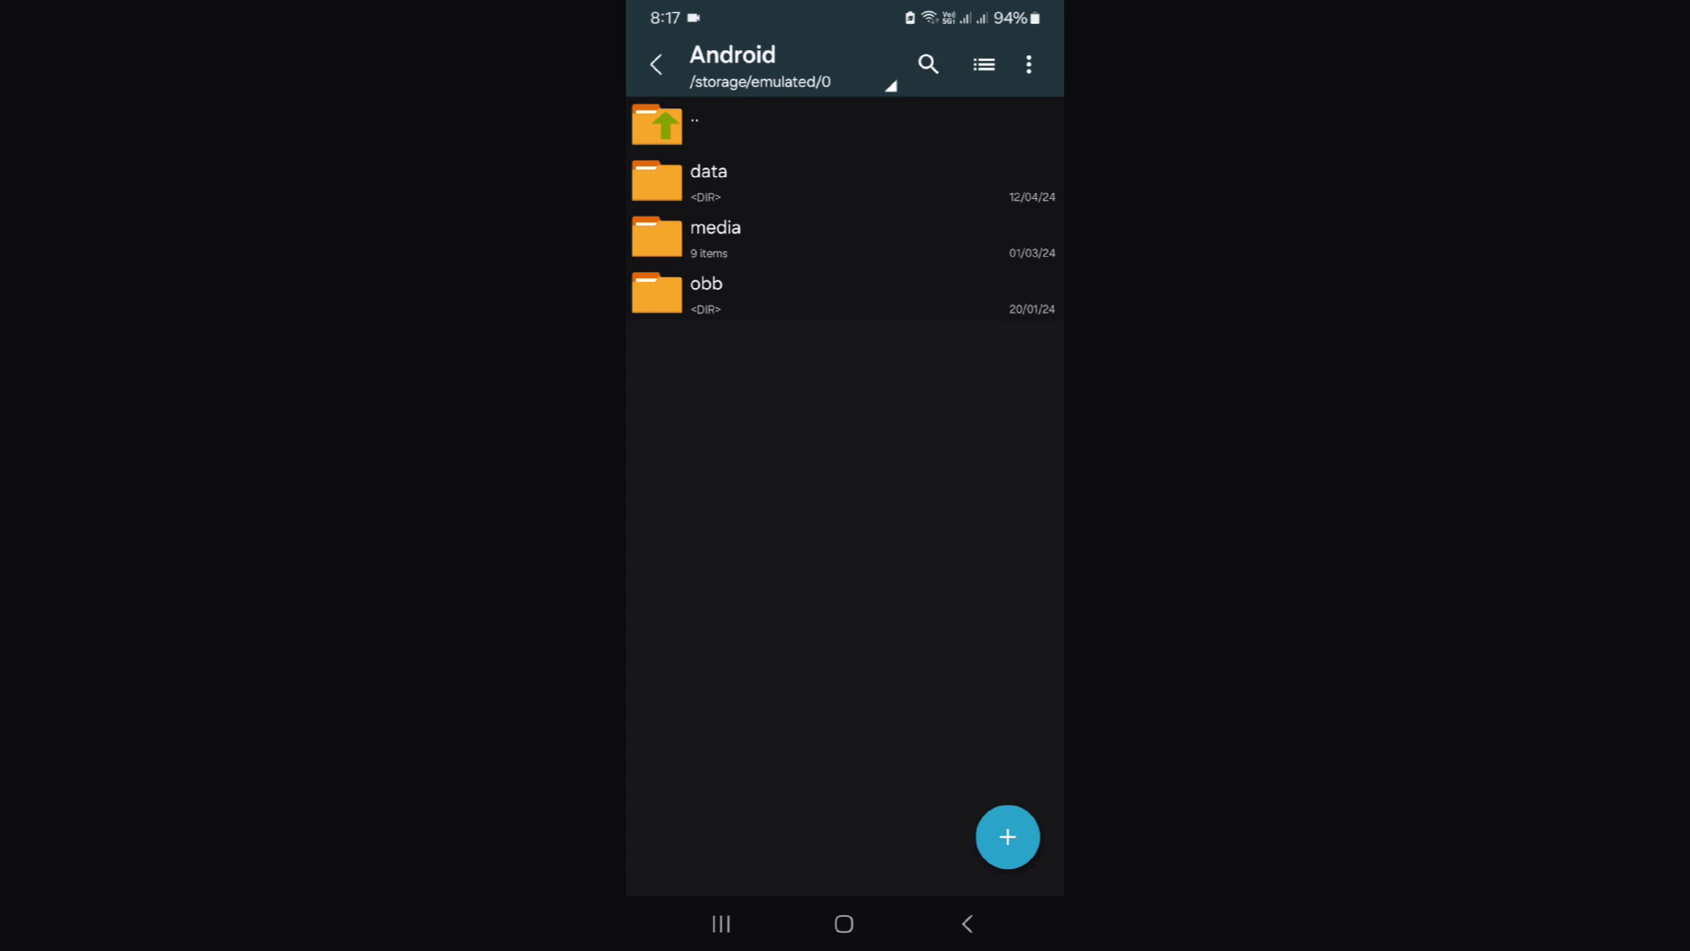